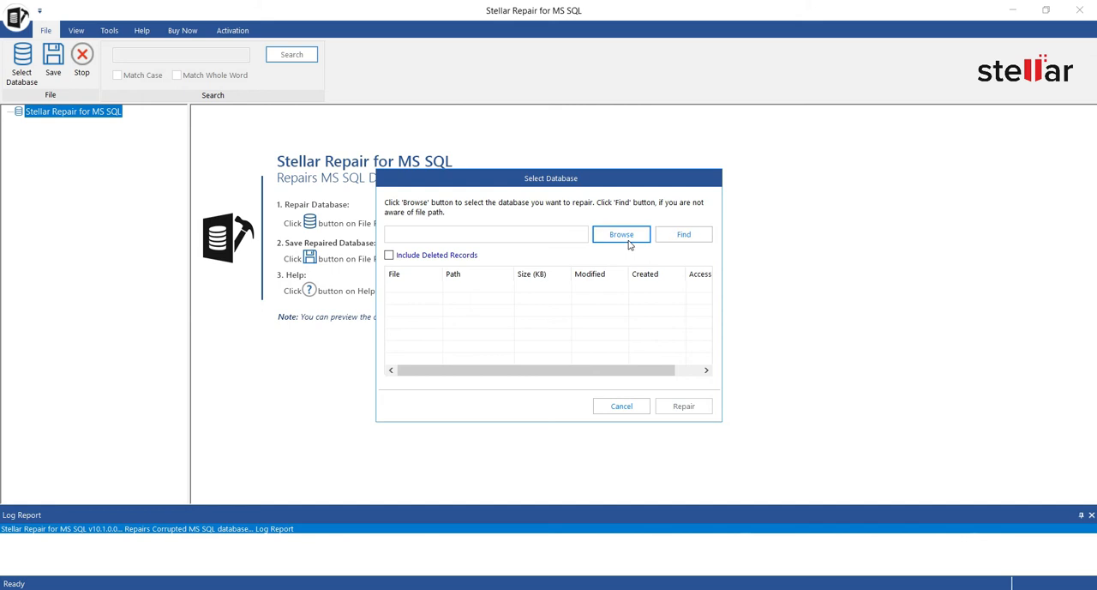
Step: Select AdventureWorksDW_Data.mdf from disk and launch the repair with Standard Scan
{"action": "left_click", "coordinate": [627, 244]}
{"action": "left_click", "coordinate": [573, 306]}
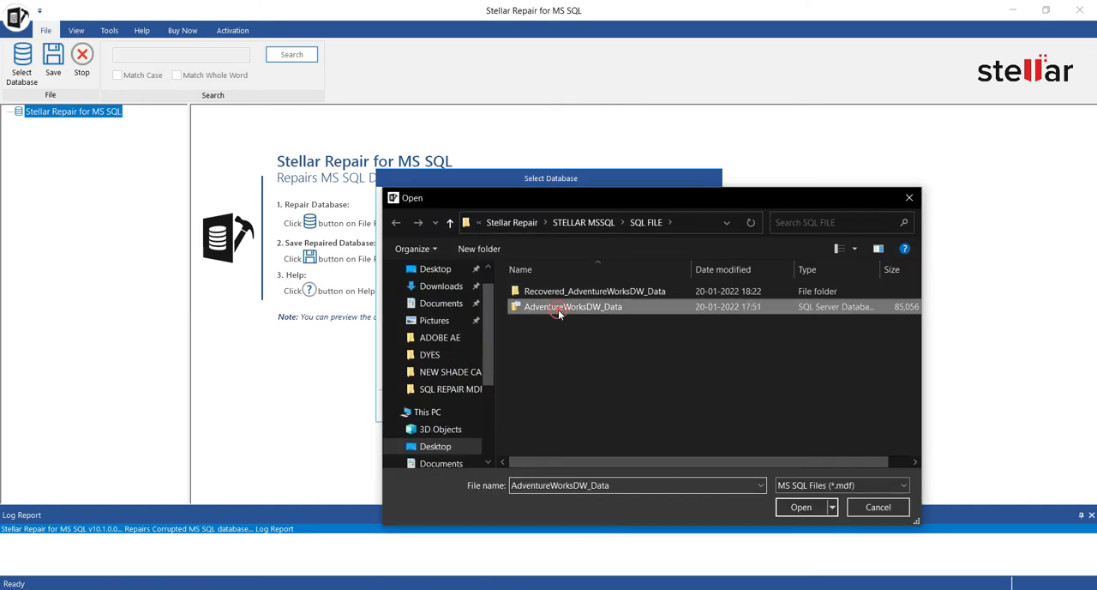
{"action": "left_click", "coordinate": [801, 507]}
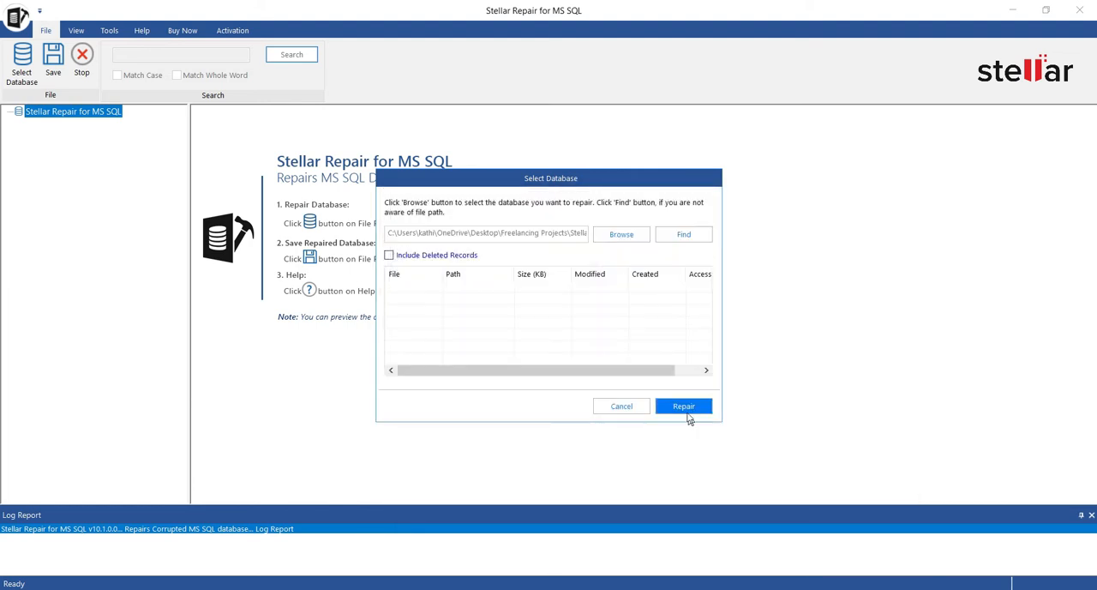
{"action": "left_click", "coordinate": [685, 408]}
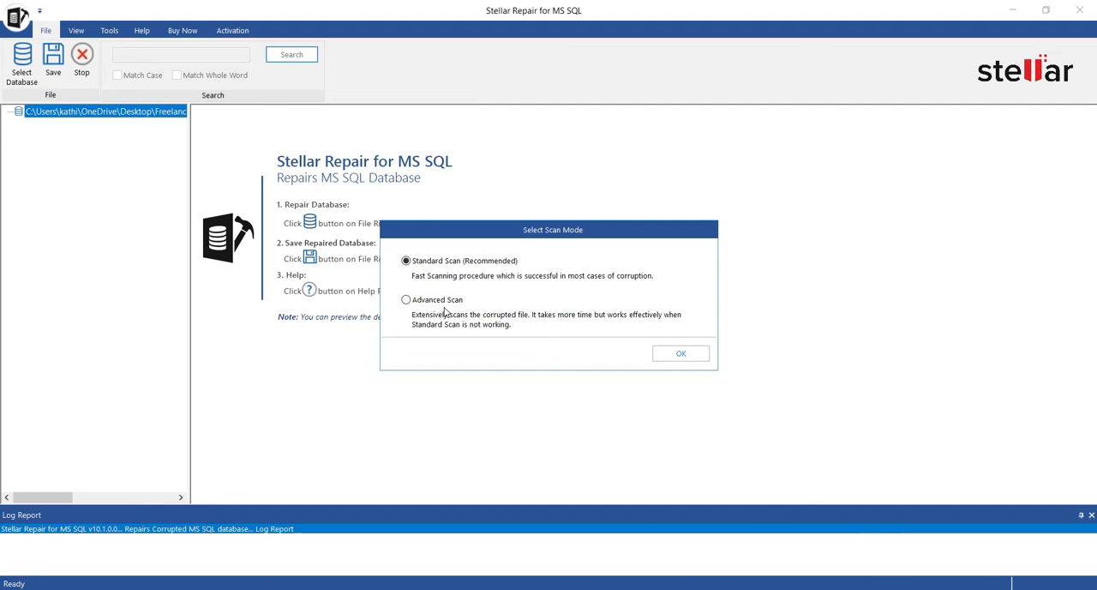
{"action": "left_click", "coordinate": [681, 354]}
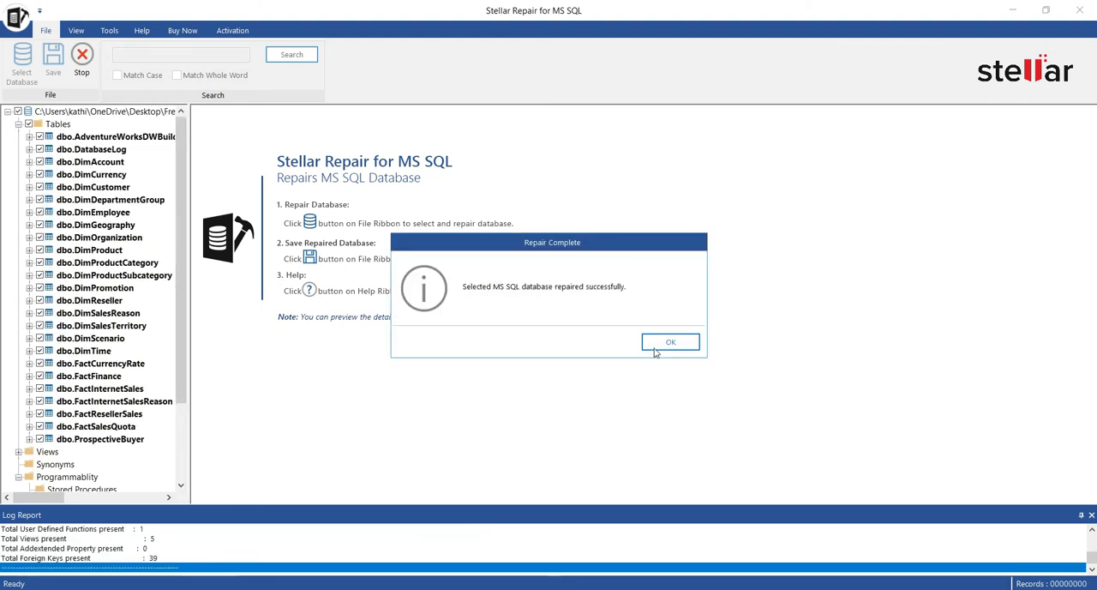
Step: Acknowledge the successful repair and preview the dbo.DatabaseLog table's records
{"action": "left_click", "coordinate": [667, 343]}
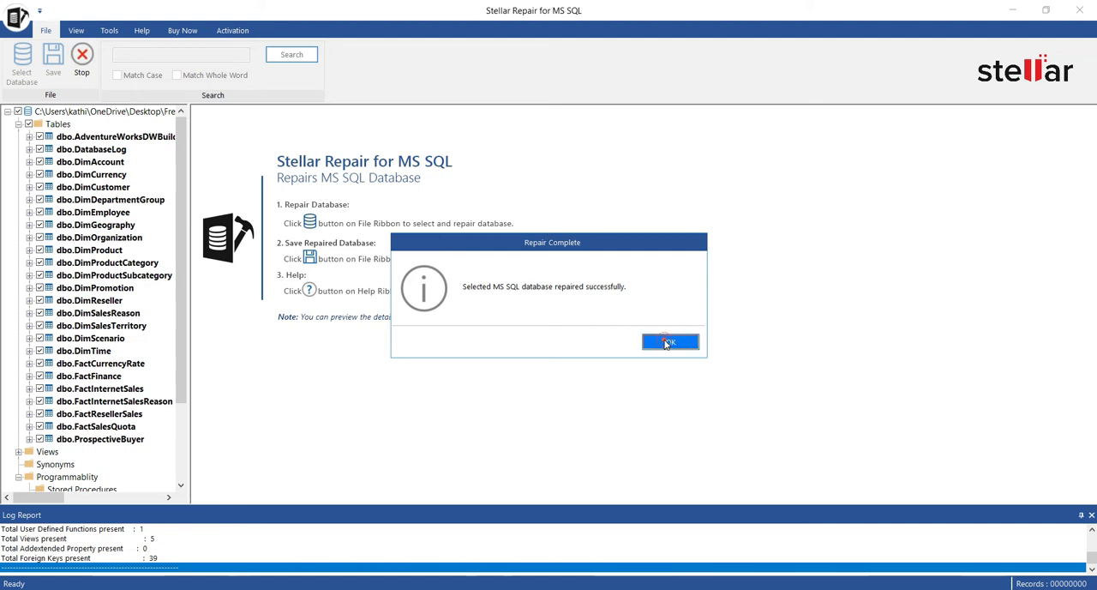
{"action": "left_click", "coordinate": [105, 112]}
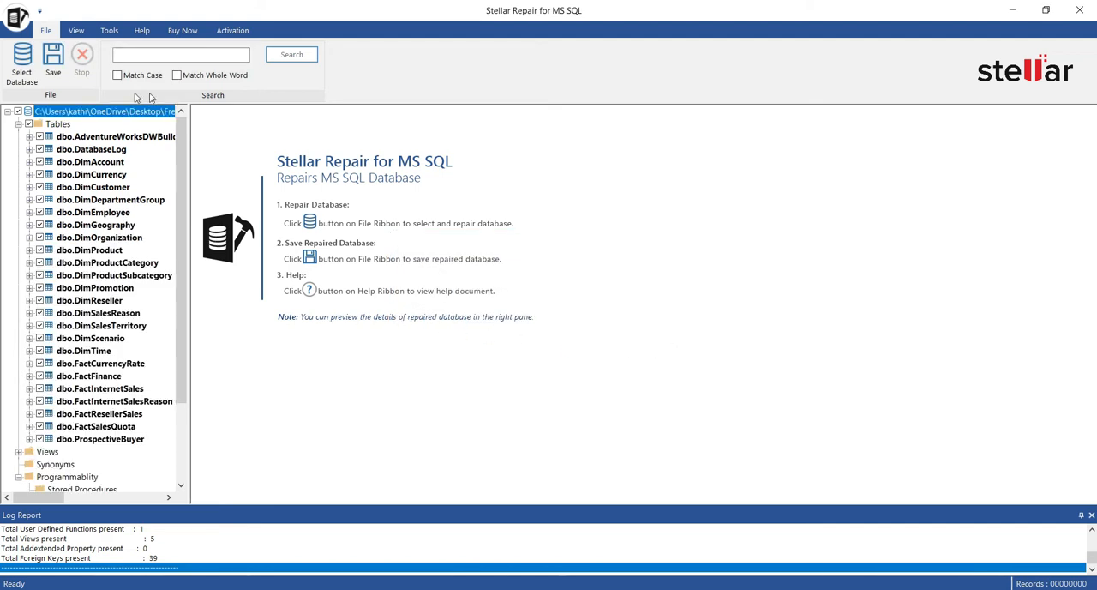
{"action": "left_click", "coordinate": [90, 149]}
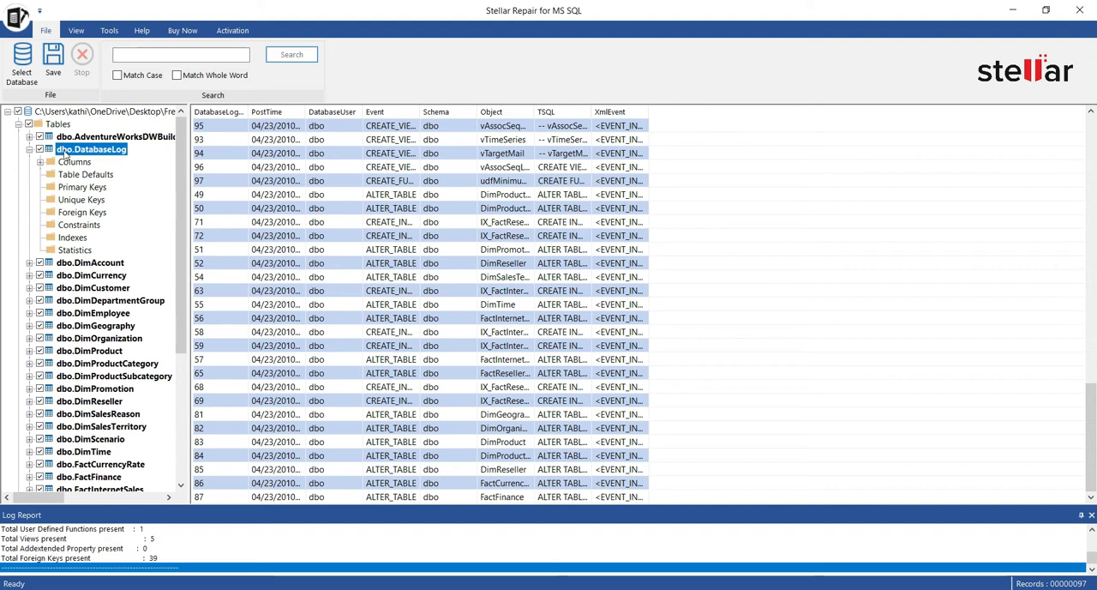
Step: Adjust the table checkboxes (DimAccount, DimCurrency, DimCustomer) and start saving the repaired database
{"action": "left_click", "coordinate": [28, 111]}
{"action": "left_click", "coordinate": [39, 262]}
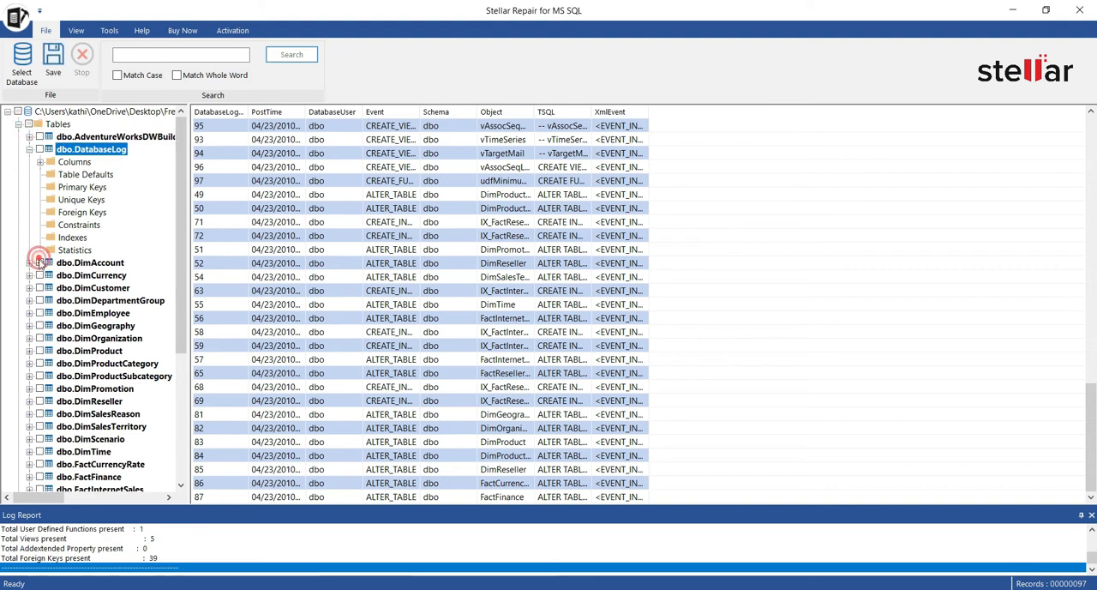
{"action": "left_click", "coordinate": [39, 275]}
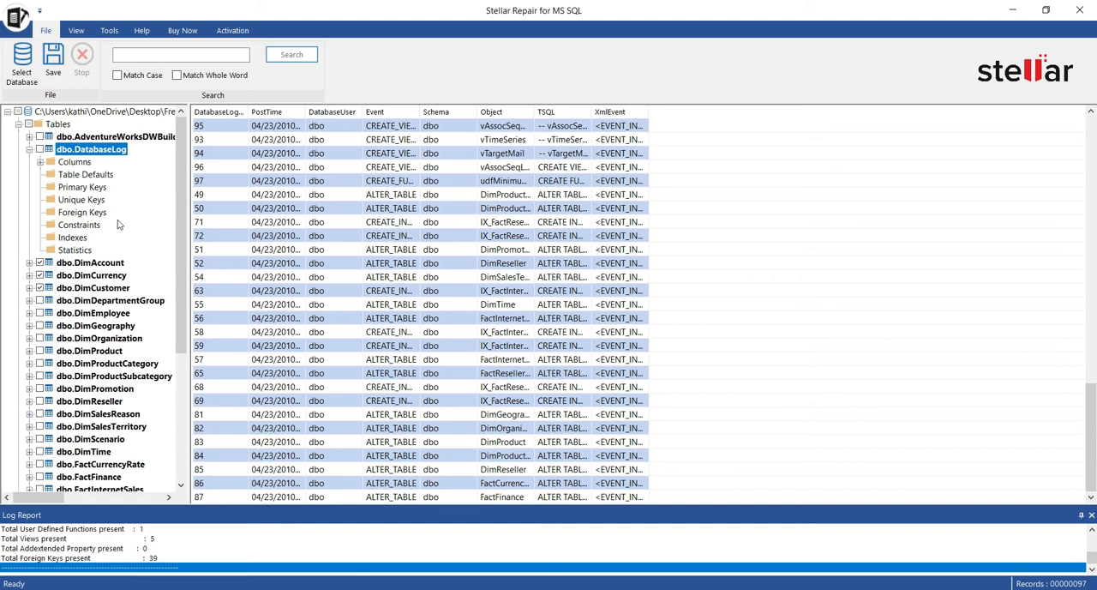
{"action": "left_click", "coordinate": [53, 73]}
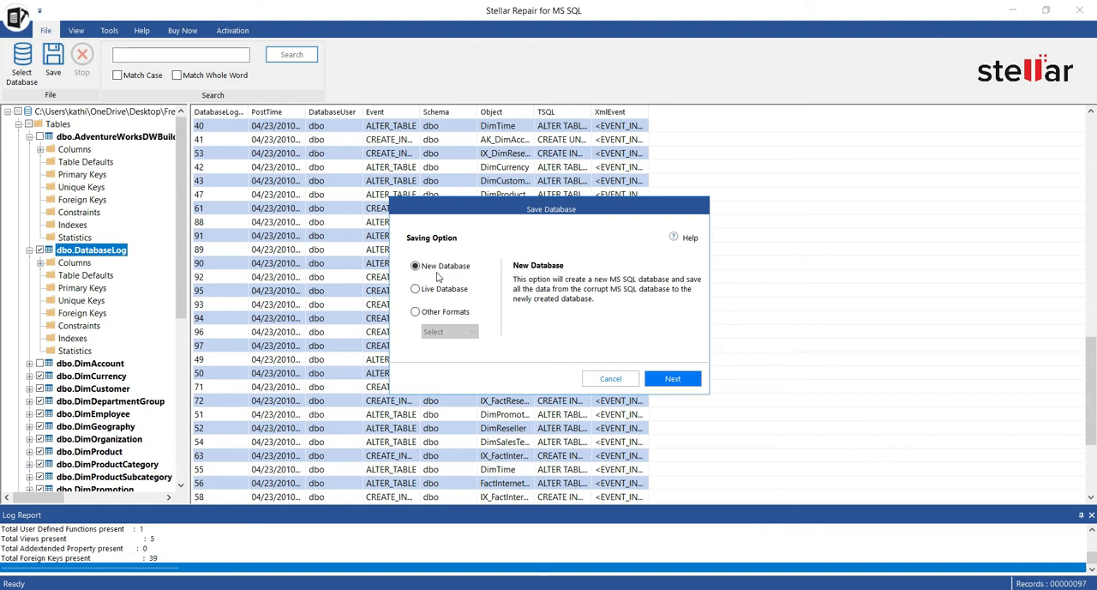
Step: Browse the Other Formats export list, then keep New Database as the save target and continue
{"action": "left_click", "coordinate": [437, 270]}
{"action": "left_click", "coordinate": [441, 312]}
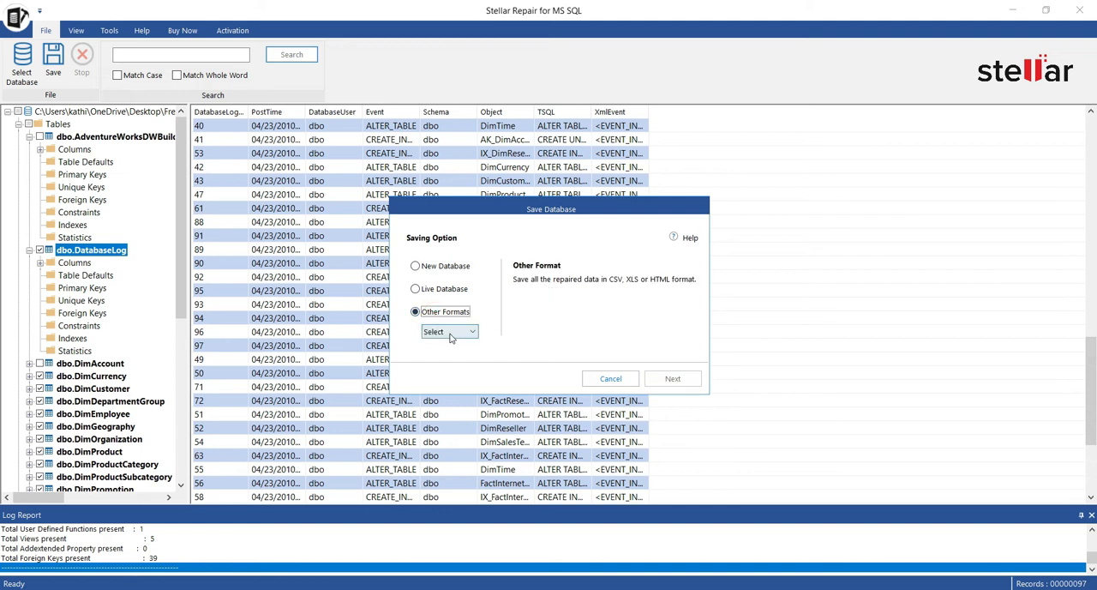
{"action": "left_click", "coordinate": [450, 333]}
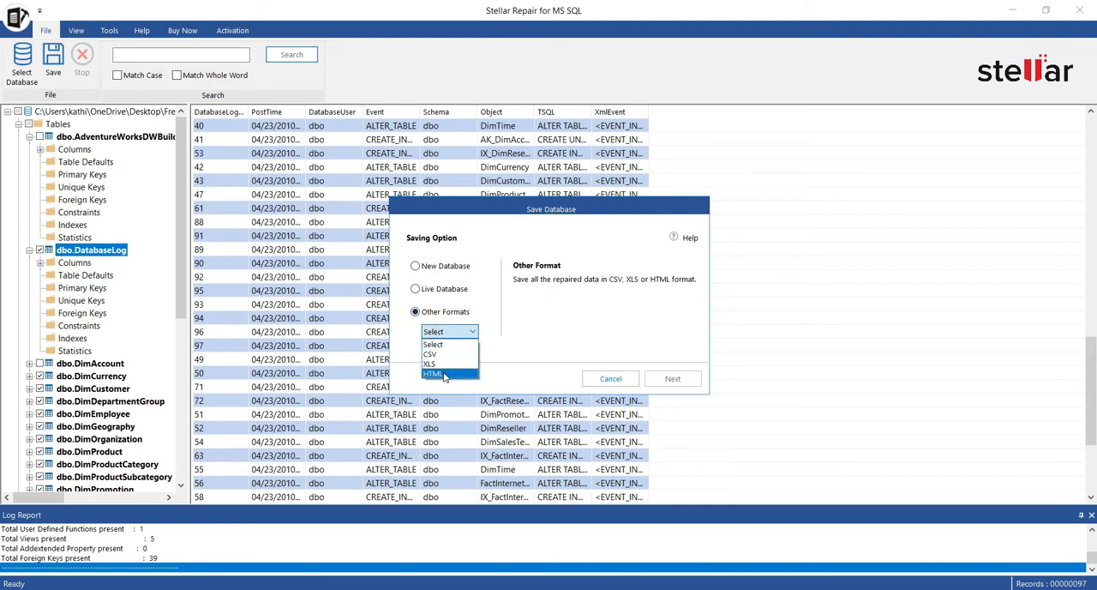
{"action": "left_click", "coordinate": [454, 344]}
{"action": "left_click", "coordinate": [416, 266]}
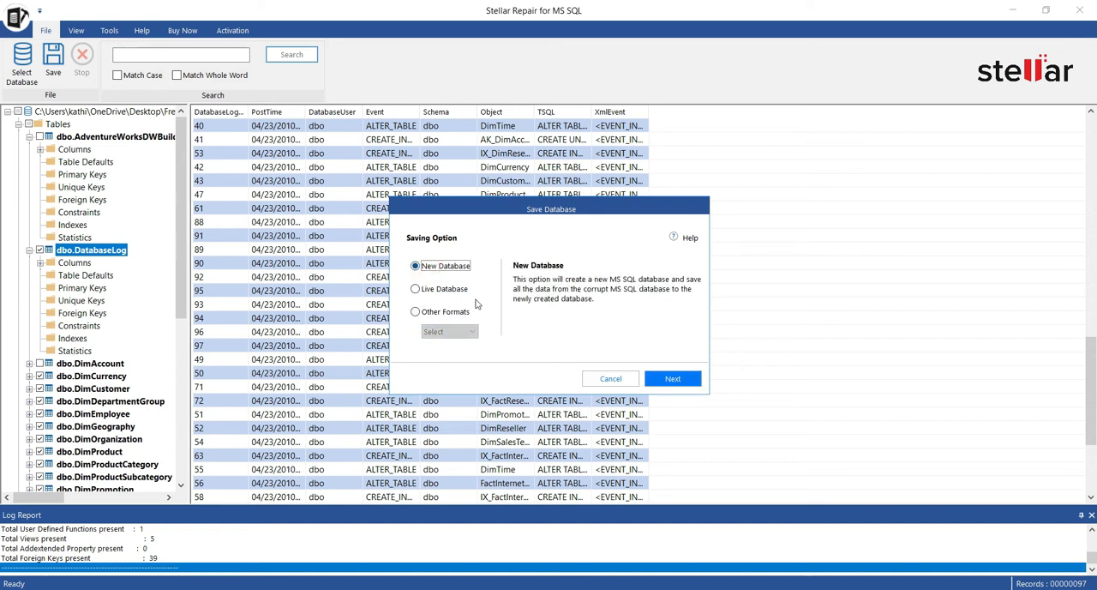
{"action": "left_click", "coordinate": [671, 380]}
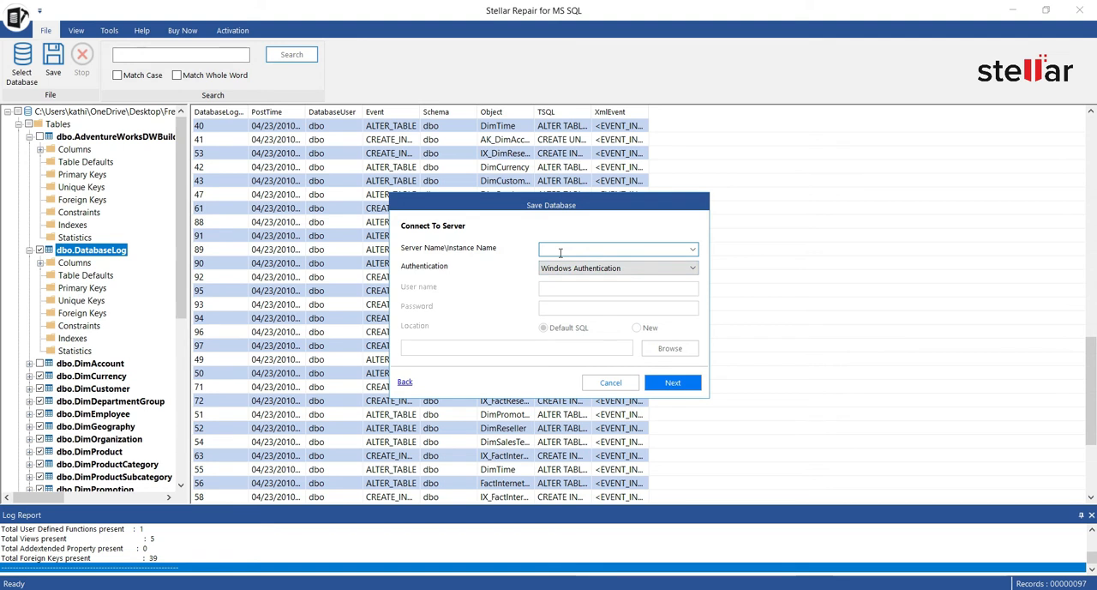
{"action": "type", "text": "localhost"}
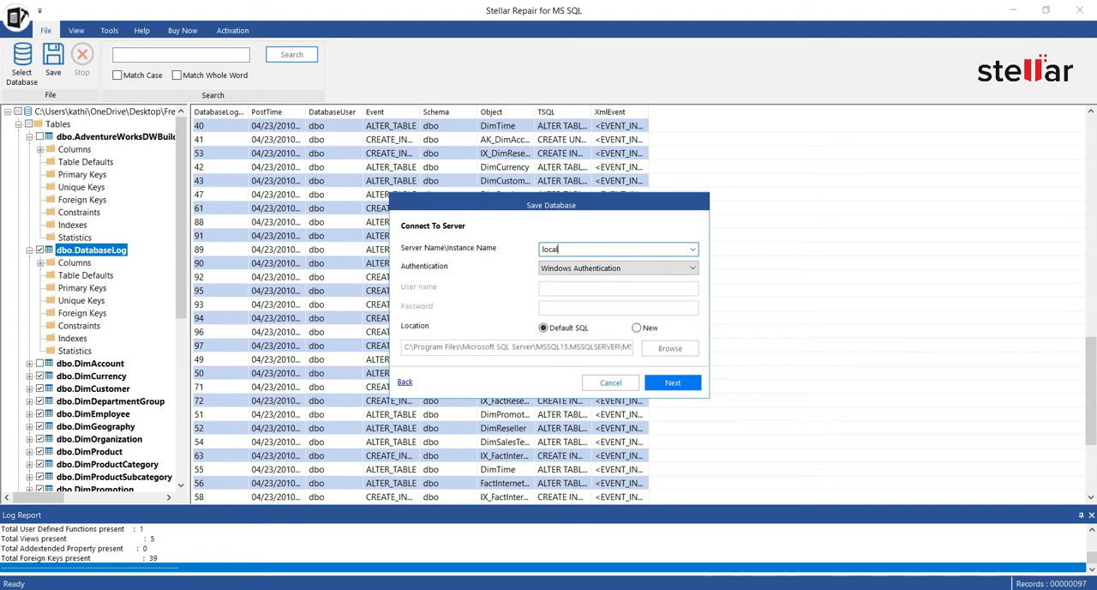
Step: Connect to server localhost with Windows Authentication and continue to the save mode step
{"action": "left_click", "coordinate": [644, 268]}
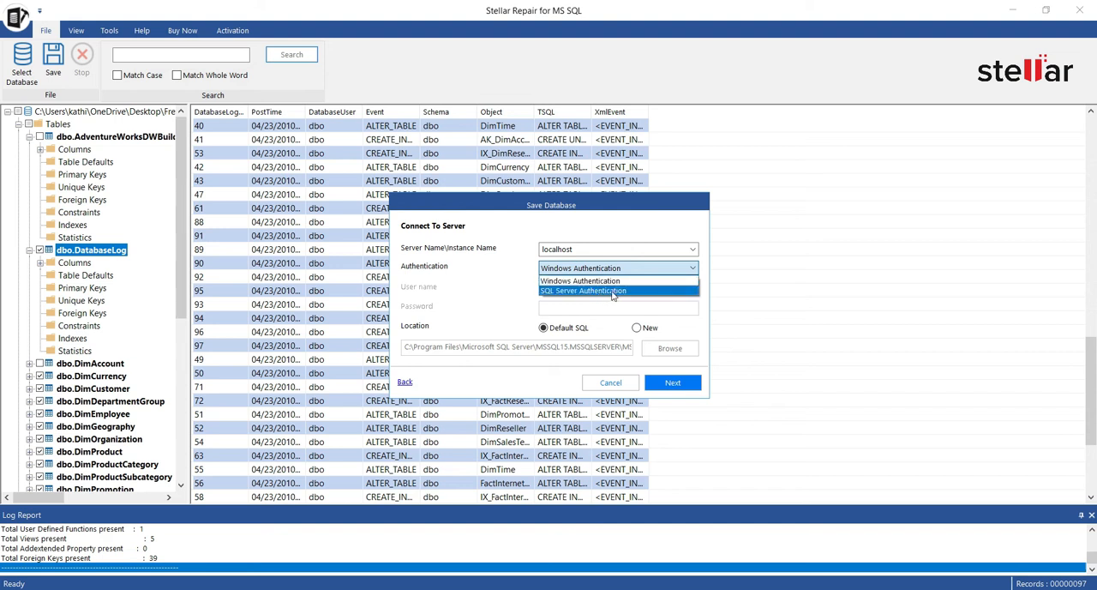
{"action": "left_click", "coordinate": [604, 279]}
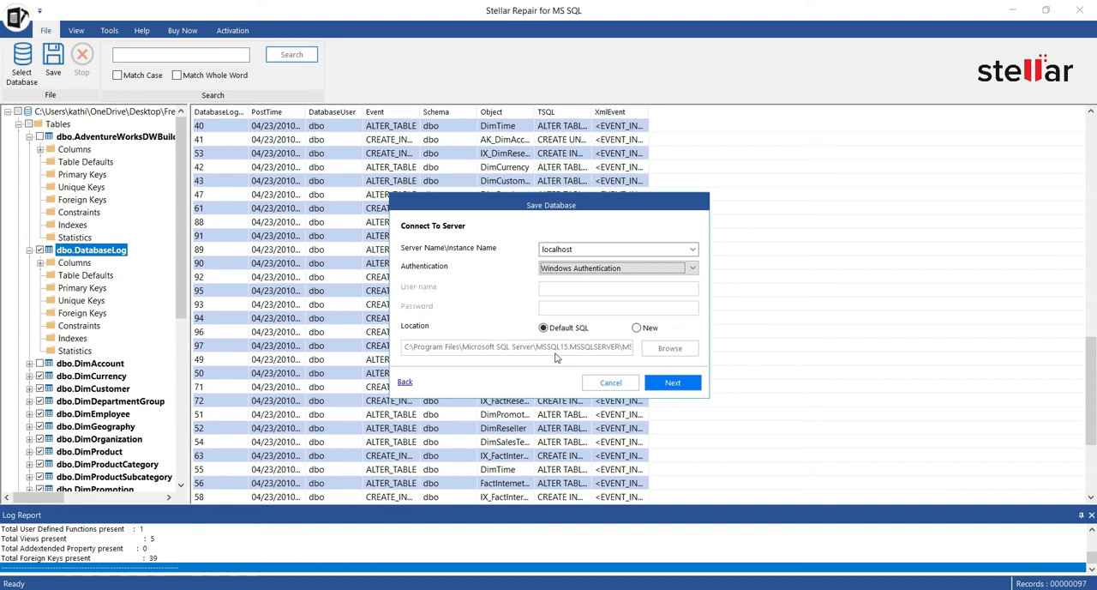
{"action": "left_click", "coordinate": [667, 383]}
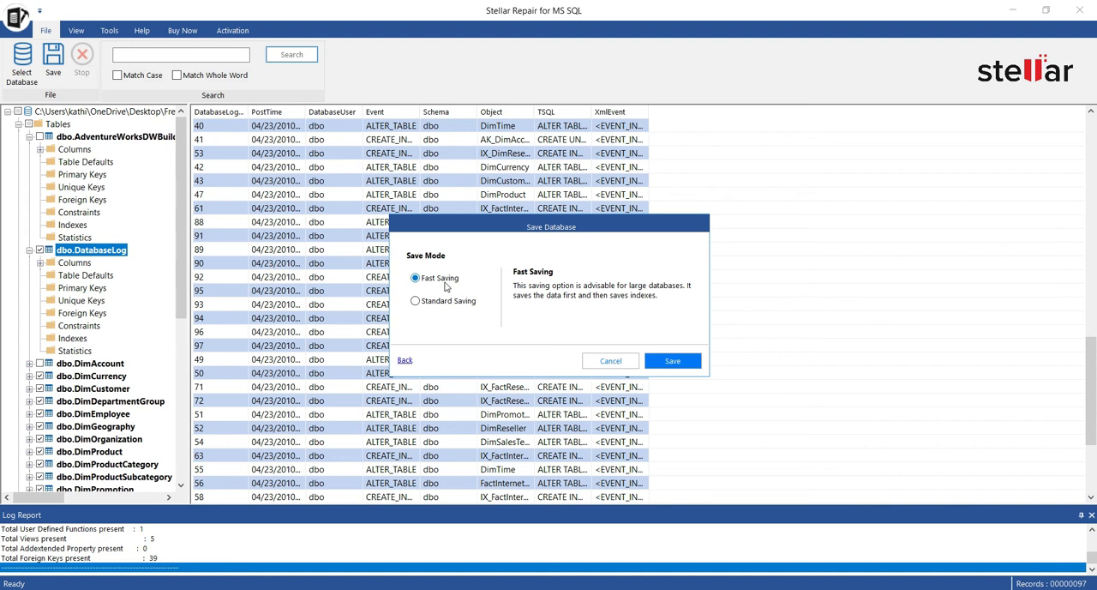
Step: Save all 23 repaired tables to localhost in Fast Saving mode and acknowledge completion
{"action": "left_click", "coordinate": [672, 360]}
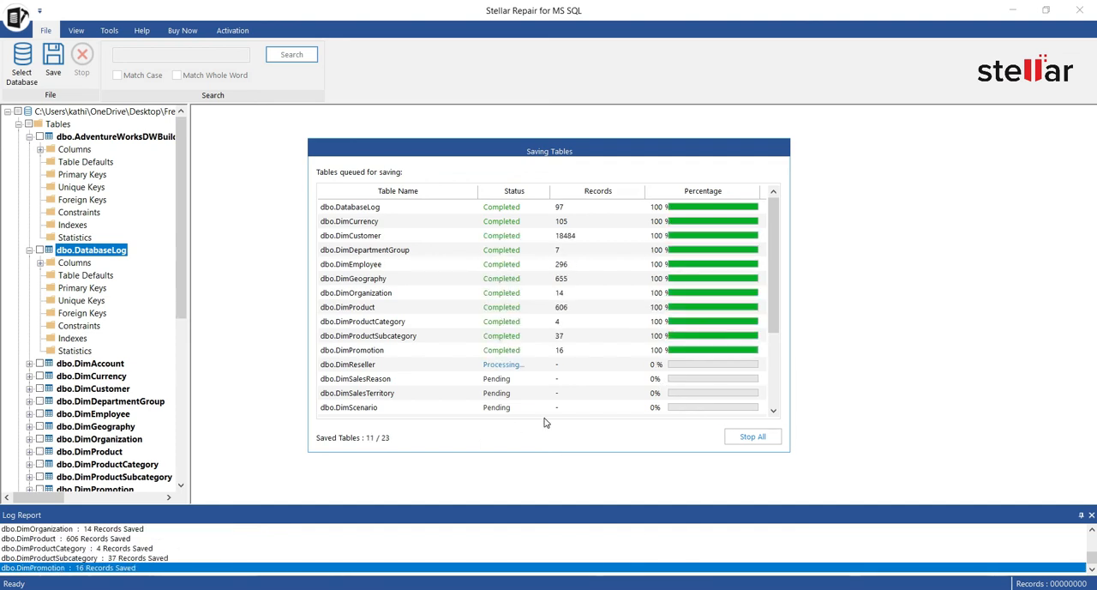
{"action": "scroll", "coordinate": [549, 396], "scroll_direction": "down", "scroll_amount": 1}
{"action": "scroll", "coordinate": [549, 396], "scroll_direction": "down", "scroll_amount": 2}
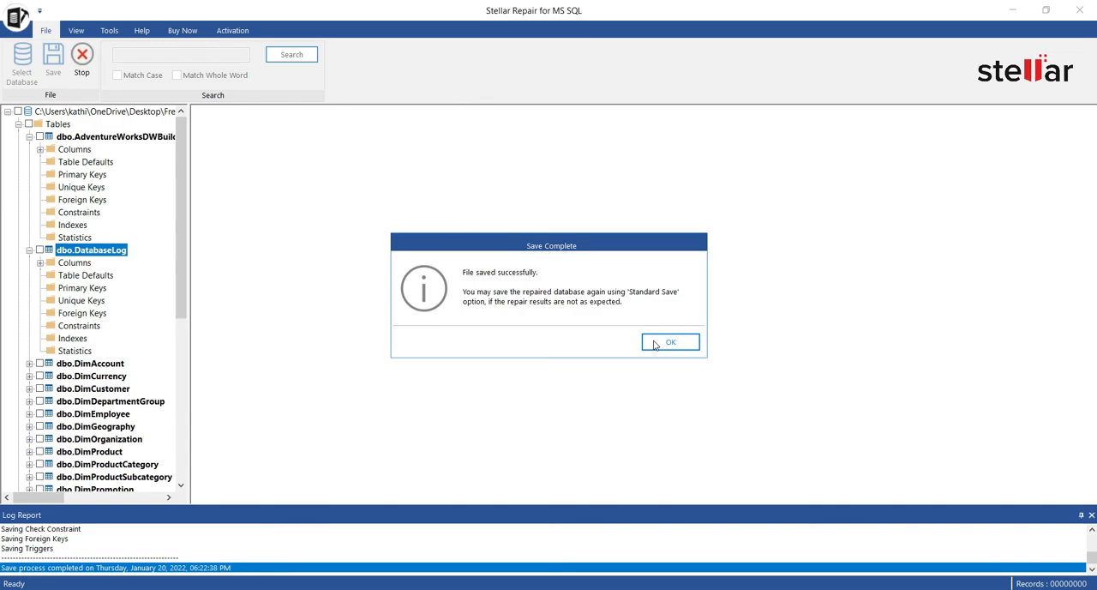
{"action": "left_click", "coordinate": [656, 344]}
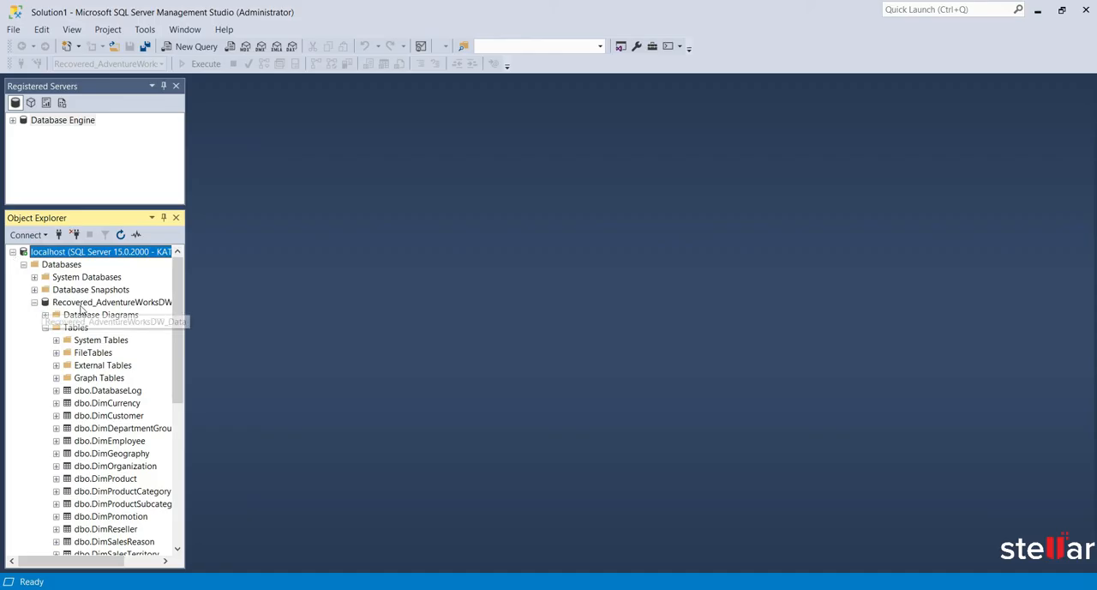
Step: Query the top 1000 rows of dbo.DimGeography in Recovered_AdventureWorksDW_Data, returning 655 rows
{"action": "left_click", "coordinate": [112, 302]}
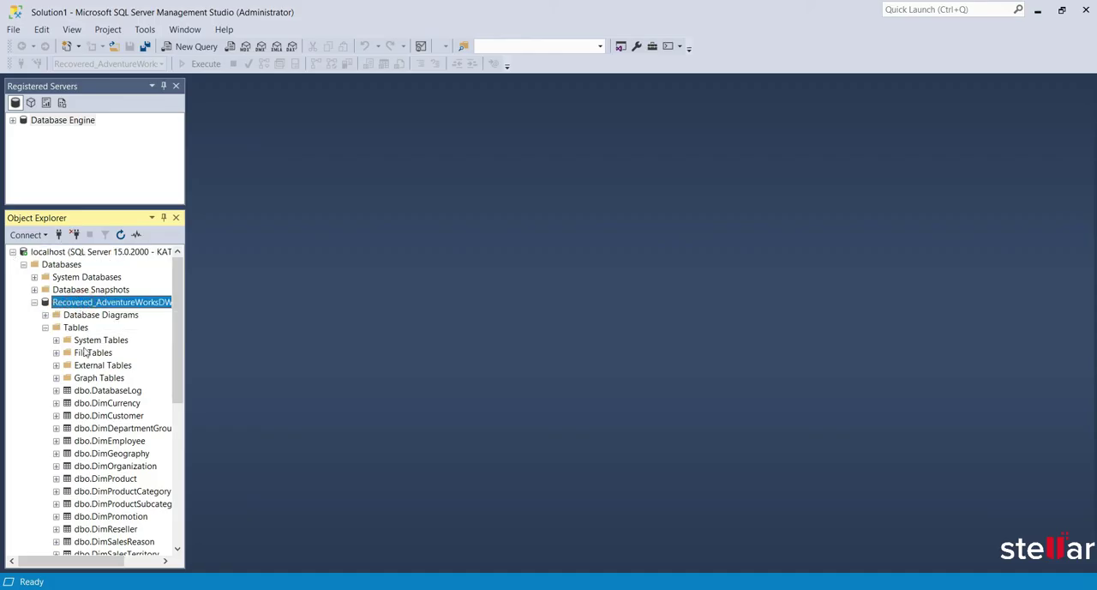
{"action": "right_click", "coordinate": [112, 452]}
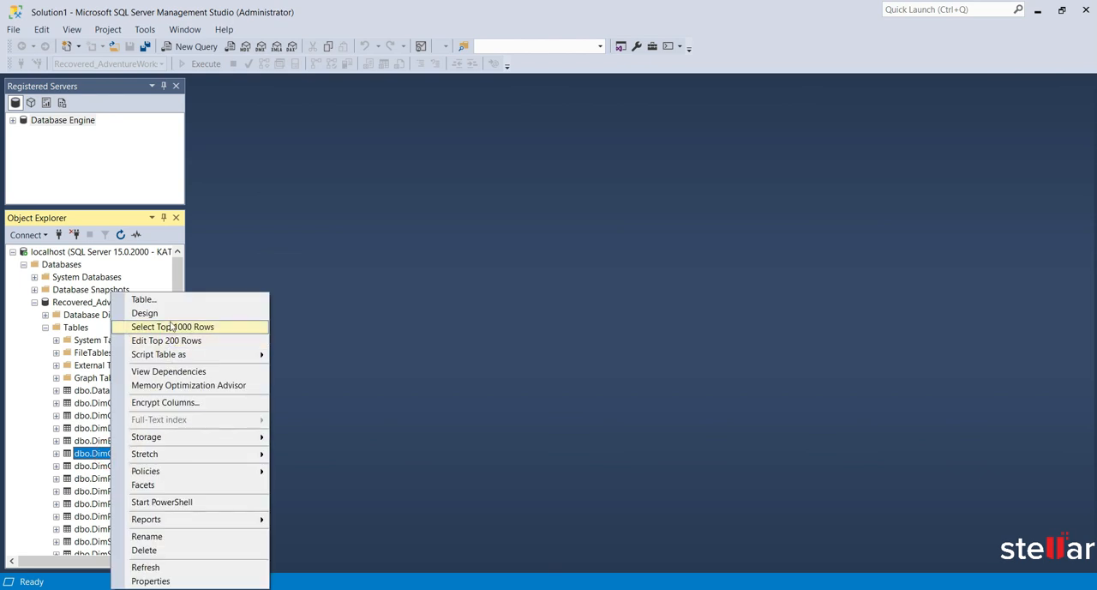
{"action": "left_click", "coordinate": [170, 323]}
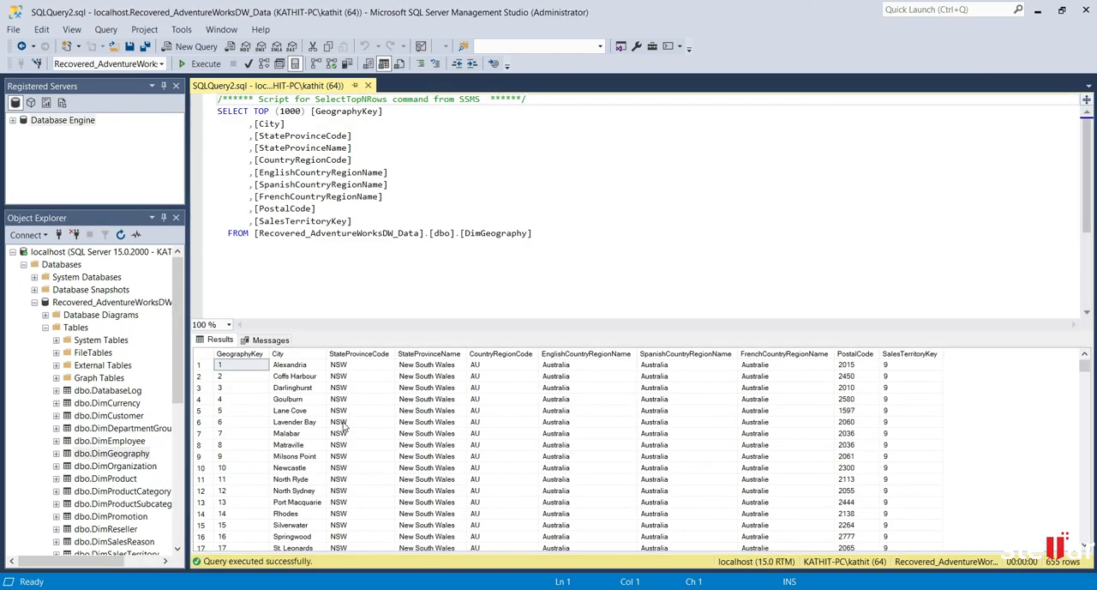
{"action": "scroll", "coordinate": [354, 420], "scroll_direction": "down", "scroll_amount": 3}
{"action": "scroll", "coordinate": [354, 420], "scroll_direction": "down", "scroll_amount": 2}
{"action": "scroll", "coordinate": [354, 420], "scroll_direction": "down", "scroll_amount": 4}
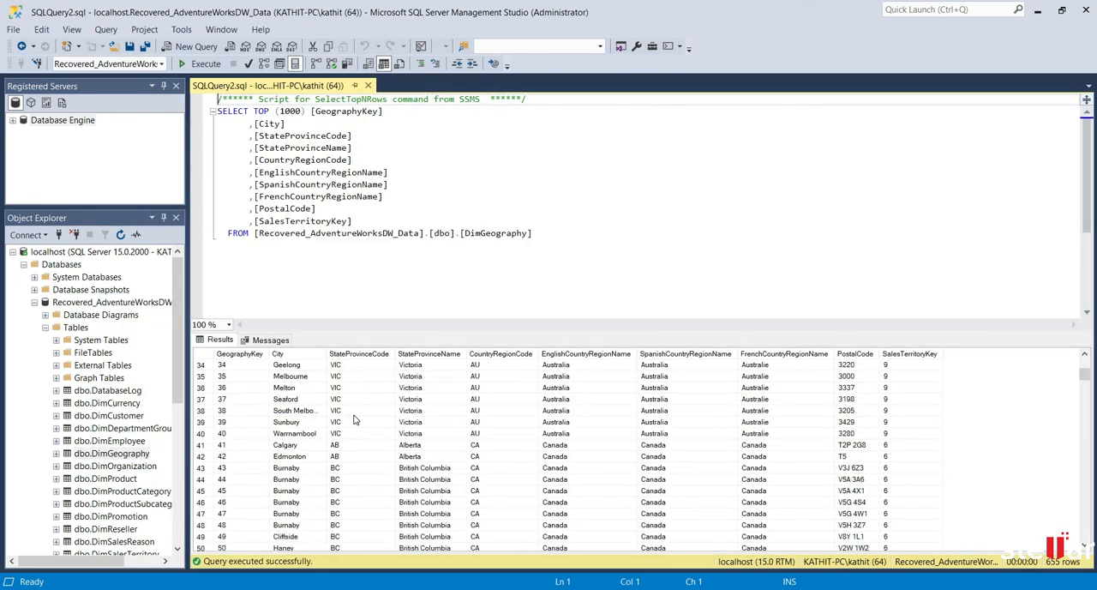
{"action": "scroll", "coordinate": [354, 421], "scroll_direction": "up", "scroll_amount": 6}
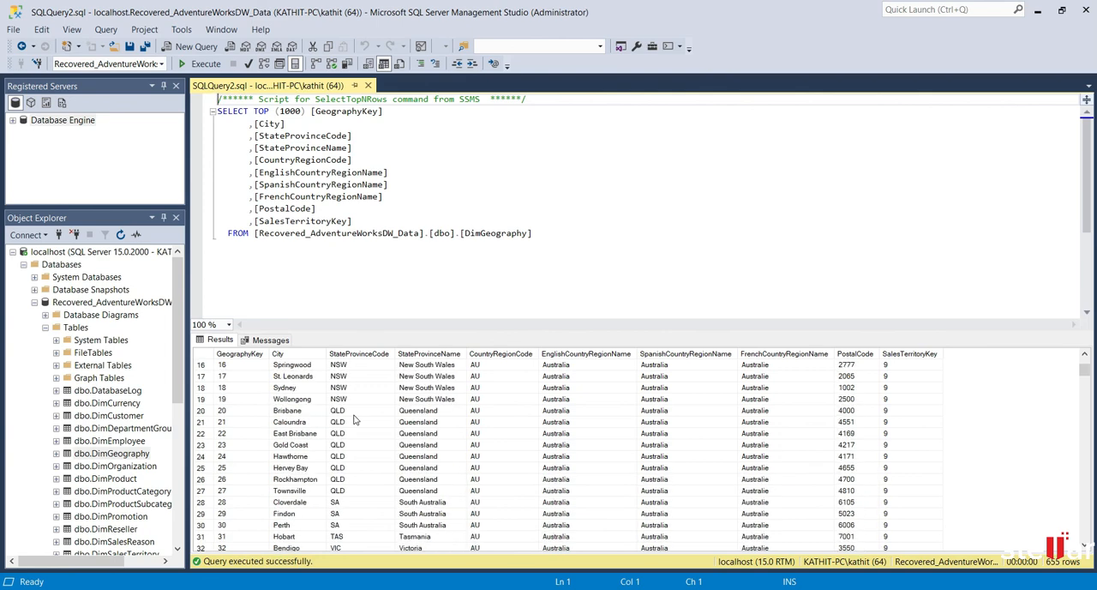